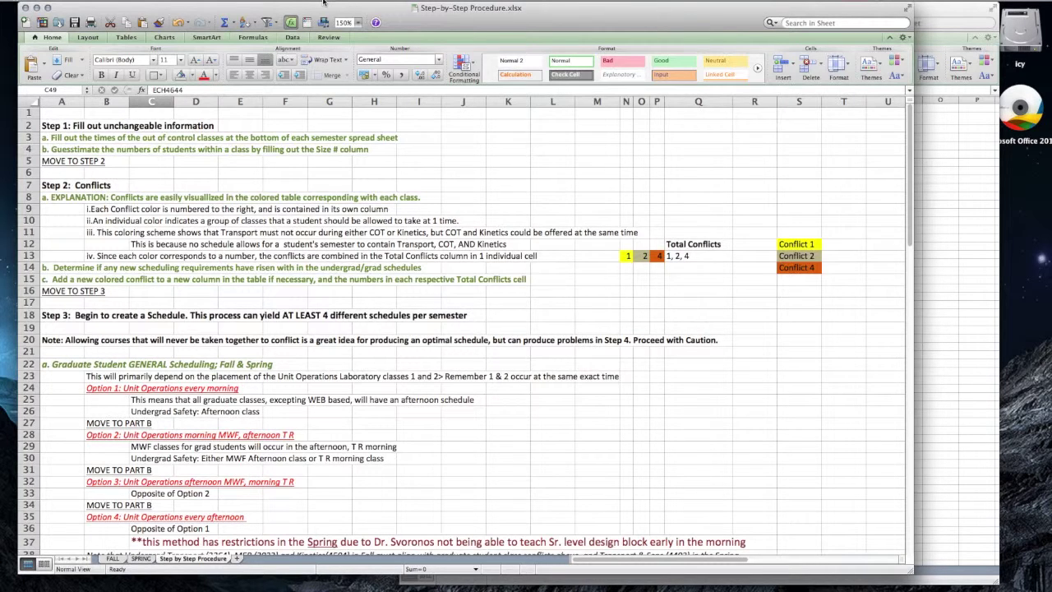
- Open the SPRING sheet and review the out-of-control classes and their times below the course table
{"action": "left_click", "coordinate": [141, 559]}
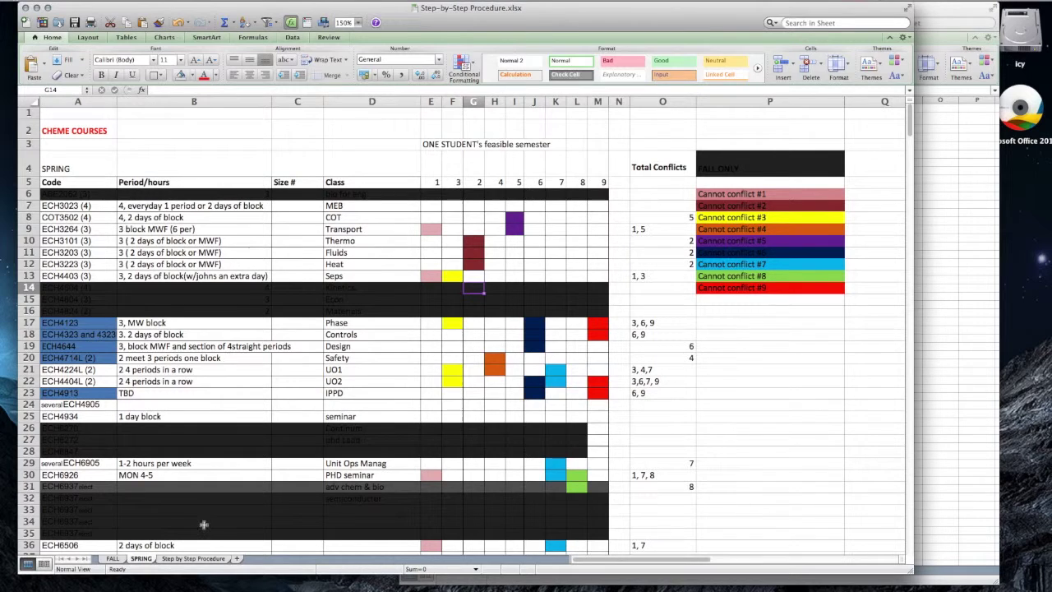
{"action": "scroll", "coordinate": [182, 525], "scroll_direction": "down", "scroll_amount": 1}
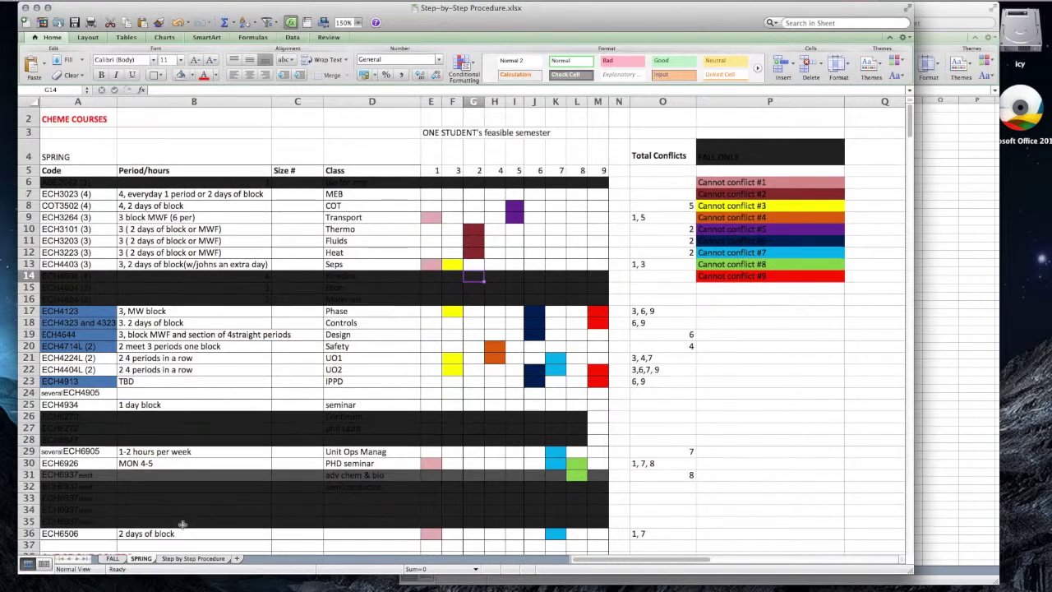
{"action": "scroll", "coordinate": [182, 525], "scroll_direction": "down", "scroll_amount": 4}
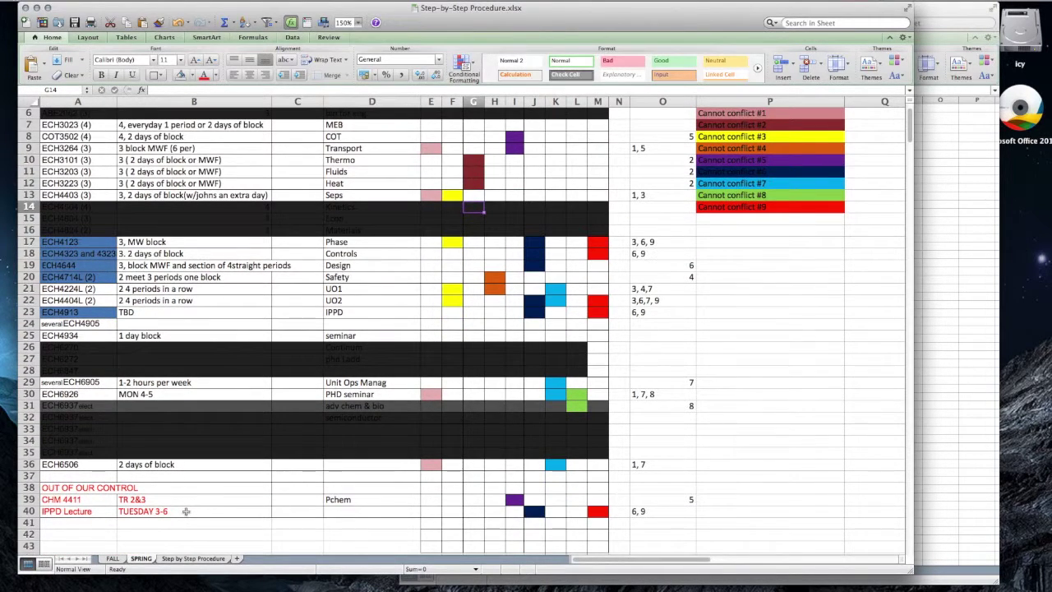
{"action": "left_click_drag", "start_coordinate": [82, 488], "coordinate": [160, 514]}
{"action": "left_click", "coordinate": [161, 522]}
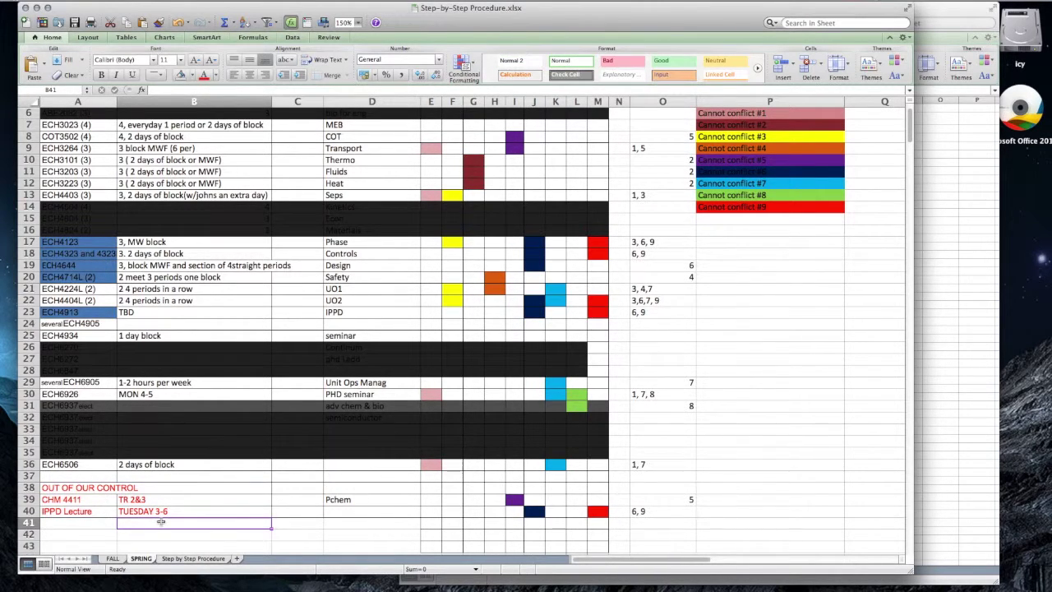
- Examine the blank weekly timetable beside the SPRING course list and compare it with the template in the Sample Schedule workbook
{"action": "scroll", "coordinate": [427, 522], "scroll_direction": "up", "scroll_amount": 1}
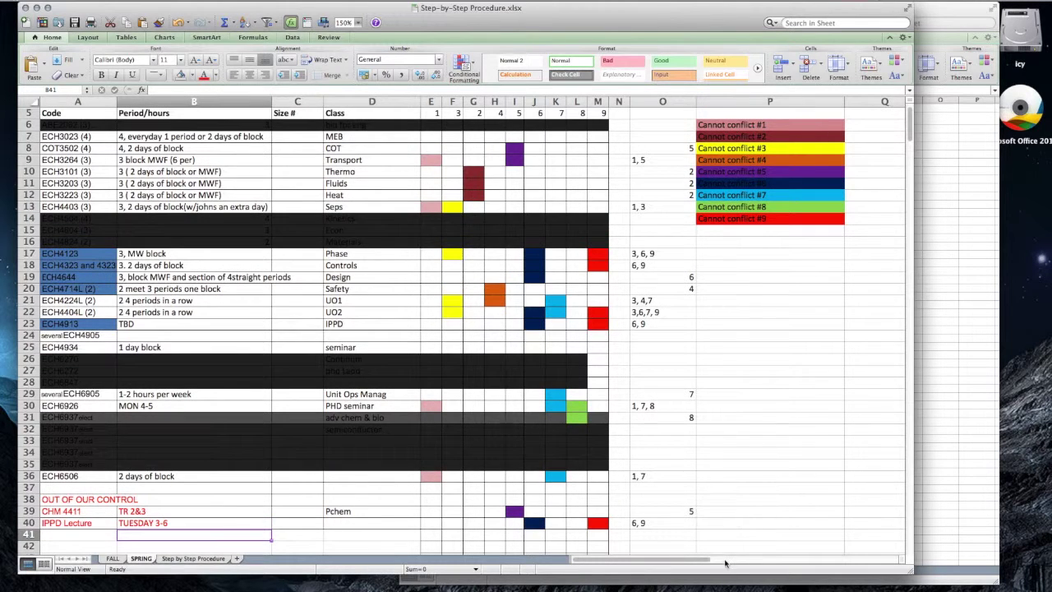
{"action": "left_click_drag", "start_coordinate": [707, 560], "coordinate": [798, 537]}
{"action": "scroll", "coordinate": [794, 532], "scroll_direction": "up", "scroll_amount": 2}
{"action": "scroll", "coordinate": [794, 533], "scroll_direction": "up", "scroll_amount": 2}
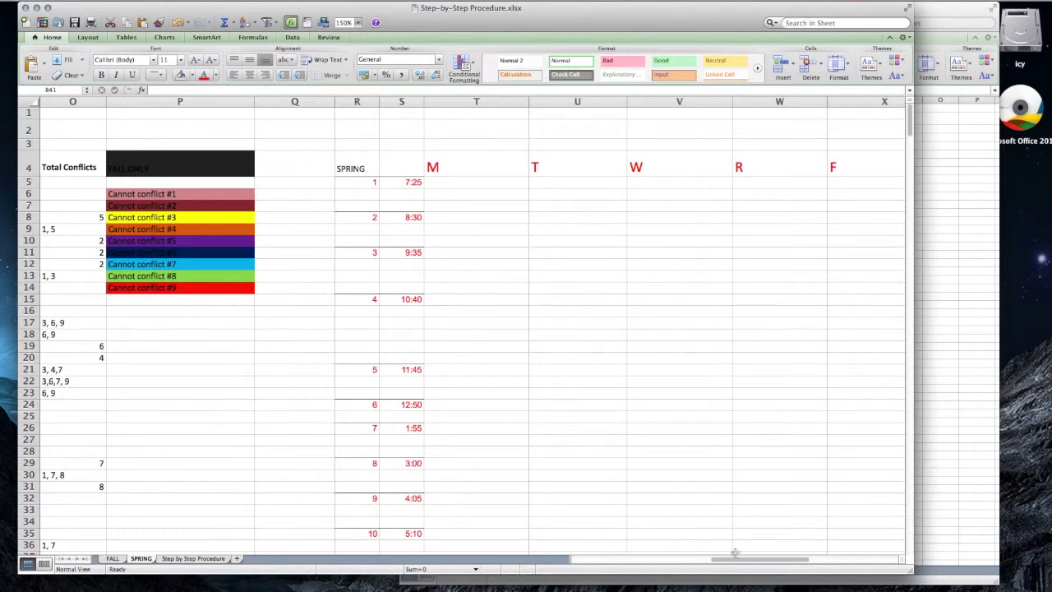
{"action": "left_click", "coordinate": [924, 463]}
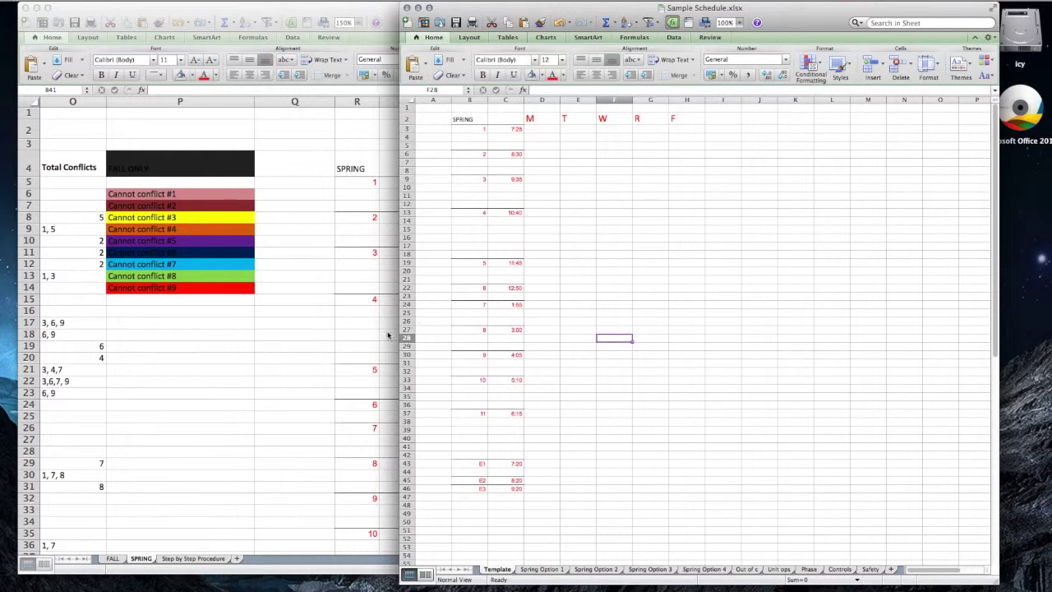
{"action": "left_click", "coordinate": [287, 420]}
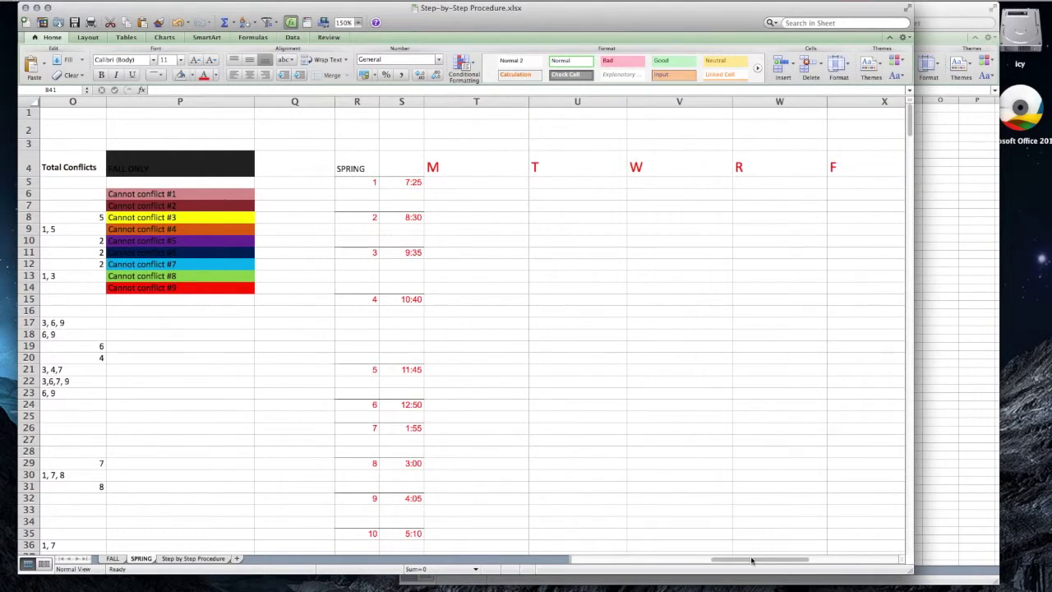
{"action": "left_click_drag", "start_coordinate": [751, 560], "coordinate": [589, 579]}
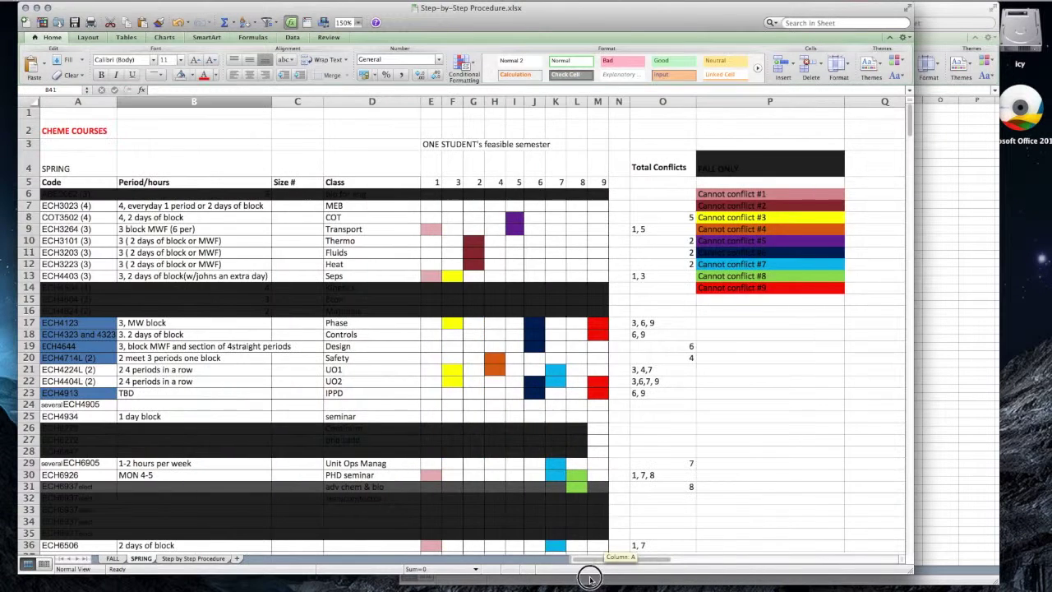
- Highlight the SPRING sheet's Period/hours column, followed by the times of CHM 4411 and IPPD Lecture
{"action": "left_click", "coordinate": [192, 100]}
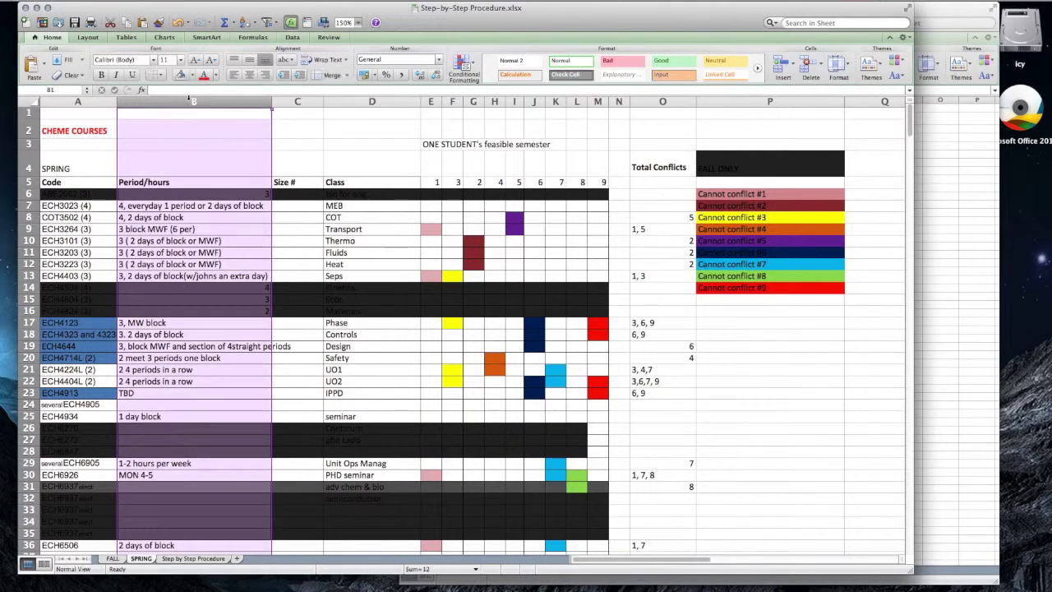
{"action": "scroll", "coordinate": [203, 270], "scroll_direction": "down", "scroll_amount": 3}
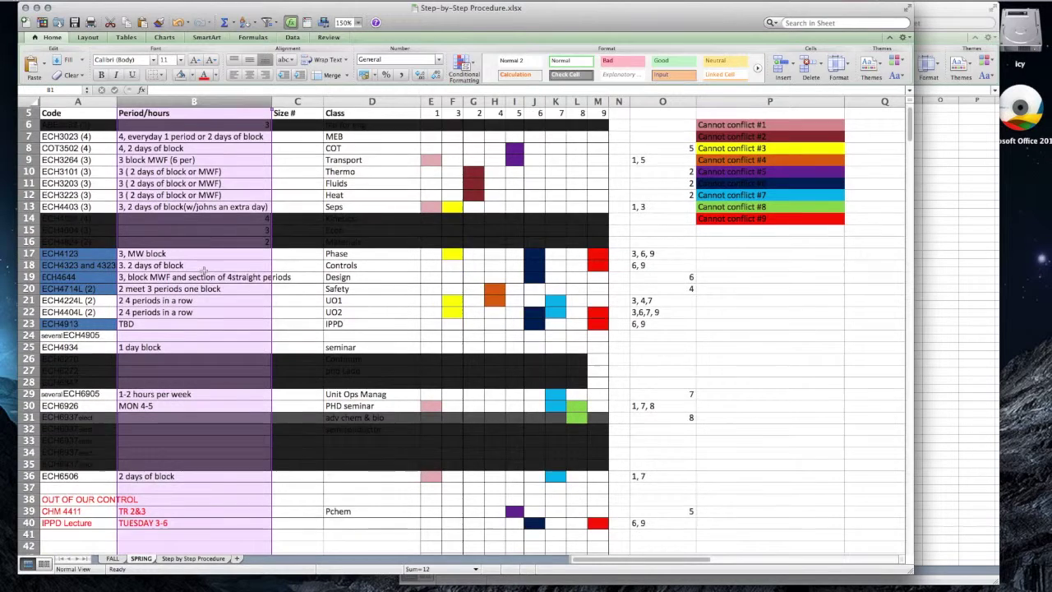
{"action": "scroll", "coordinate": [203, 270], "scroll_direction": "down", "scroll_amount": 1}
{"action": "left_click_drag", "start_coordinate": [143, 488], "coordinate": [162, 499]}
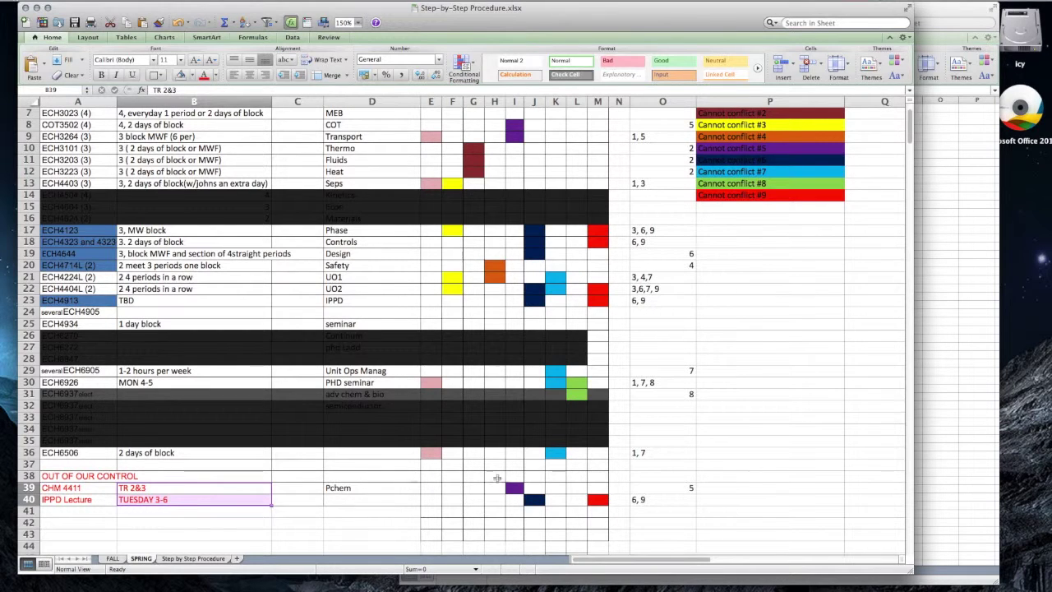
- Switch to the Sample Schedule workbook and view the CHM 4411 slots on the Out of c sheet
{"action": "left_click", "coordinate": [936, 463]}
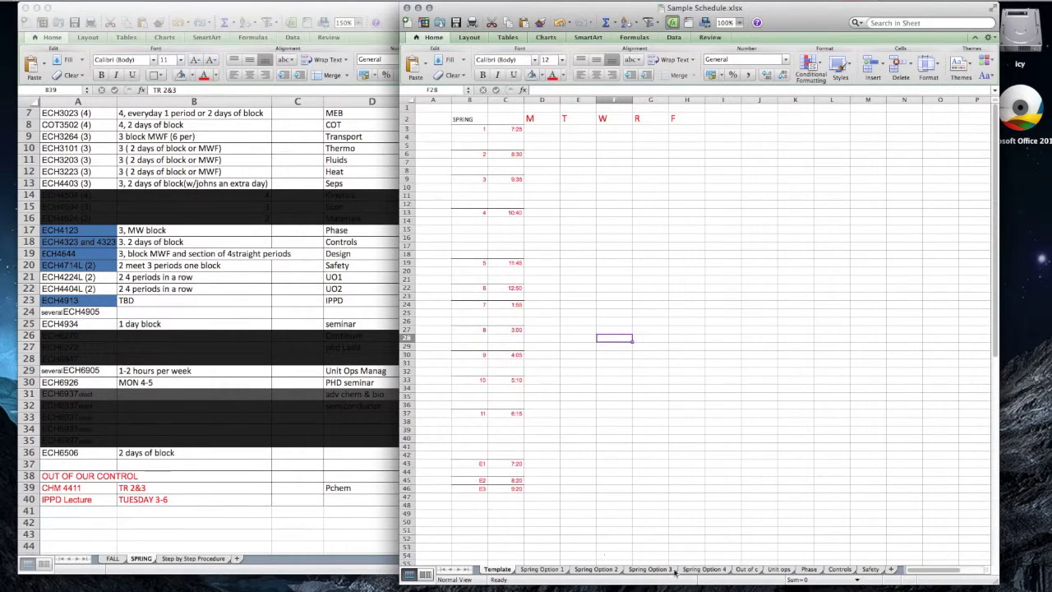
{"action": "left_click", "coordinate": [752, 570]}
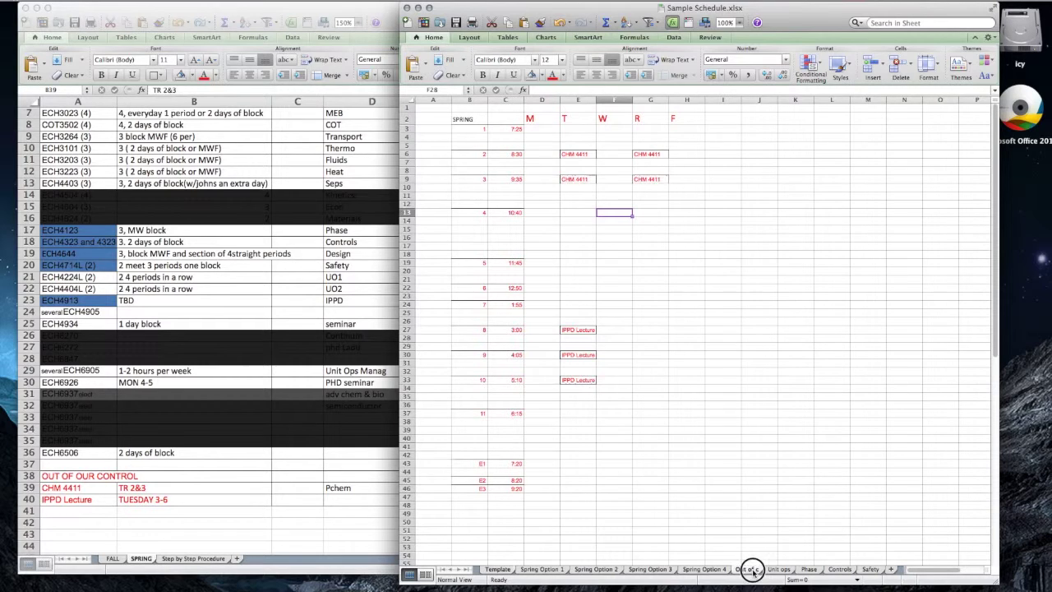
{"action": "mouse_move", "coordinate": [567, 153]}
{"action": "left_mouse_down"}
{"action": "mouse_move", "coordinate": [658, 147]}
{"action": "mouse_move", "coordinate": [657, 177]}
{"action": "left_mouse_up"}
{"action": "left_click", "coordinate": [690, 178]}
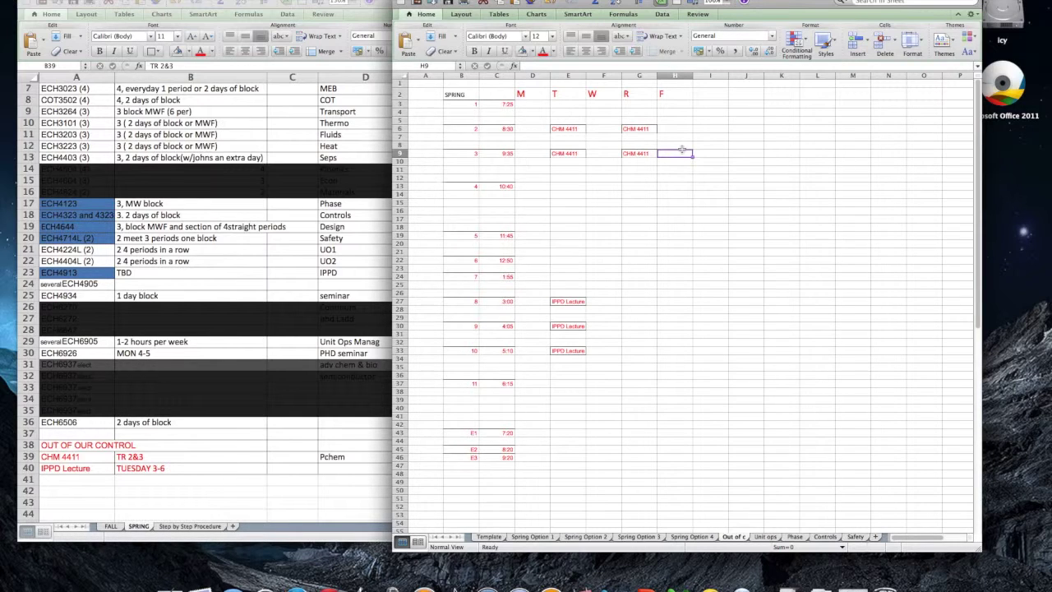
- Return to the SPRING sheet and highlight the conflict table, the COT and Transport conflict cells, and column N
{"action": "left_click", "coordinate": [222, 437]}
{"action": "scroll", "coordinate": [222, 437], "scroll_direction": "up", "scroll_amount": 2}
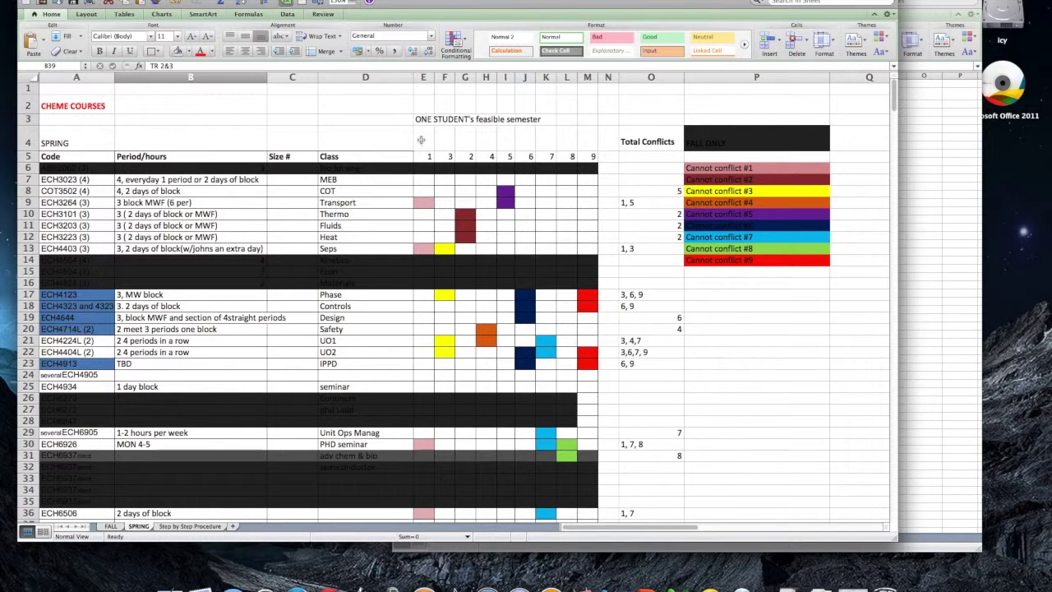
{"action": "left_click_drag", "start_coordinate": [439, 142], "coordinate": [758, 249]}
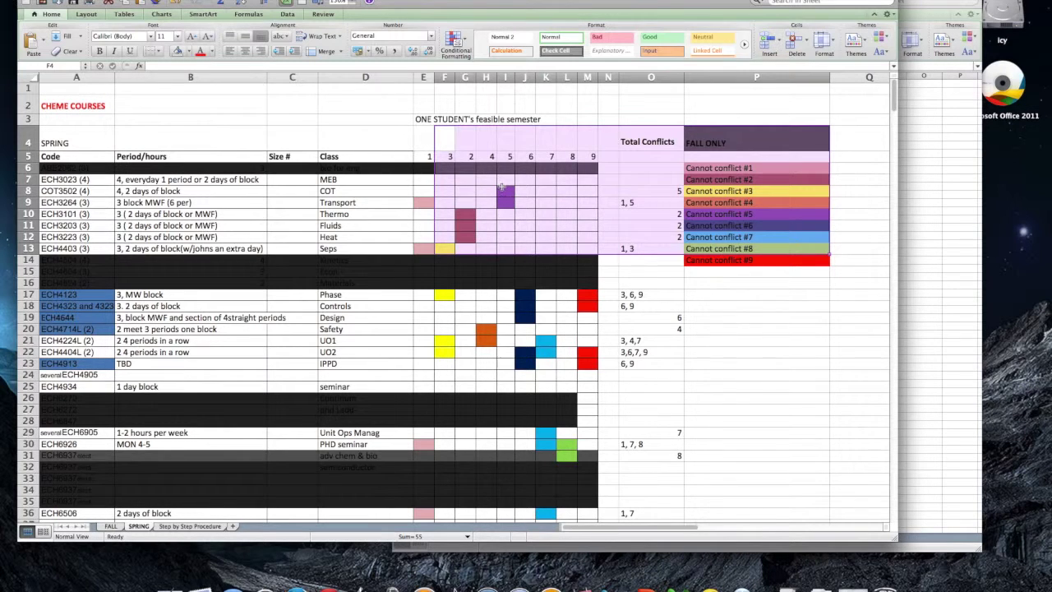
{"action": "left_click_drag", "start_coordinate": [500, 188], "coordinate": [501, 200]}
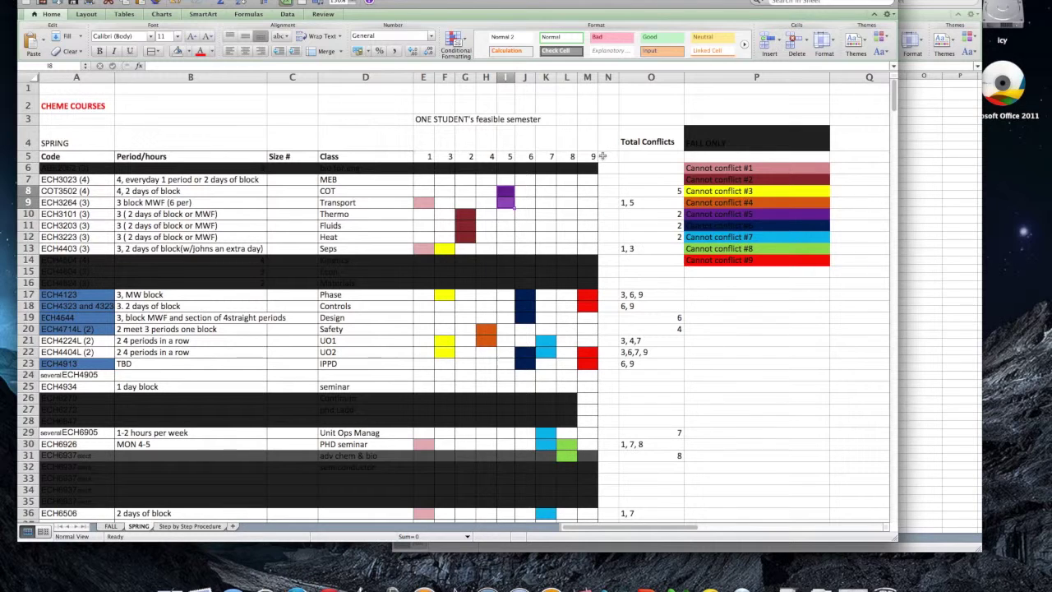
{"action": "left_click", "coordinate": [608, 77]}
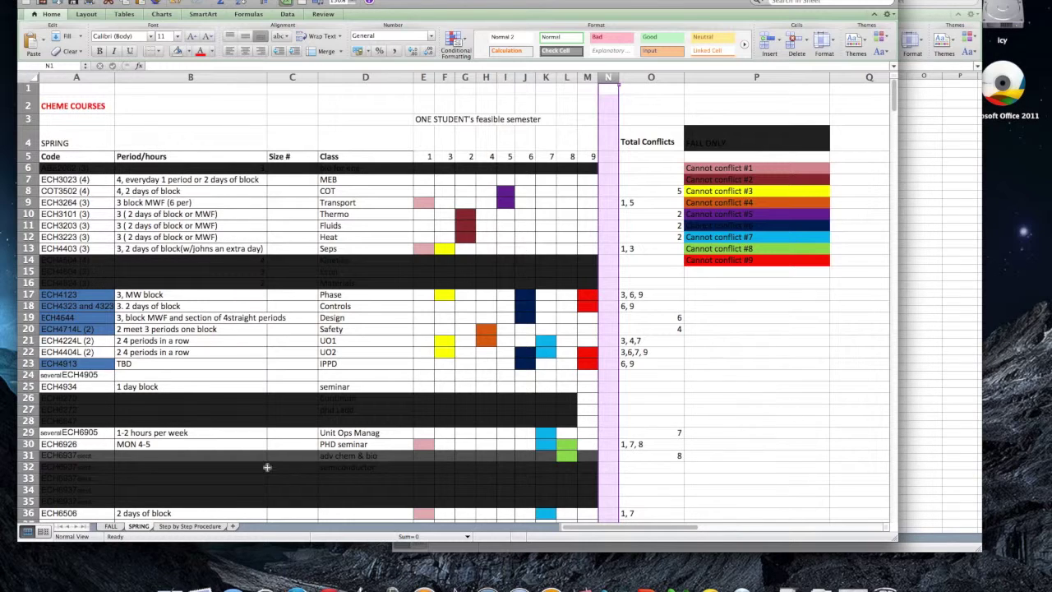
- Review the procedure's Step 3 scheduling options against the Spring Option 1 to 4, Out of c and Unit ops sheets of the sample schedule
{"action": "left_click", "coordinate": [195, 527]}
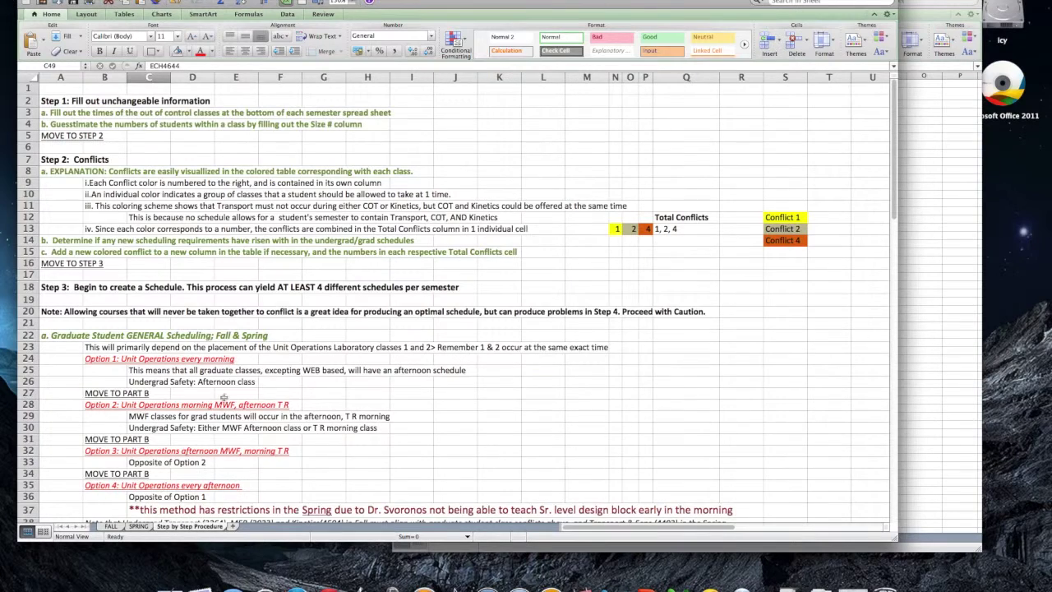
{"action": "scroll", "coordinate": [224, 395], "scroll_direction": "down", "scroll_amount": 2}
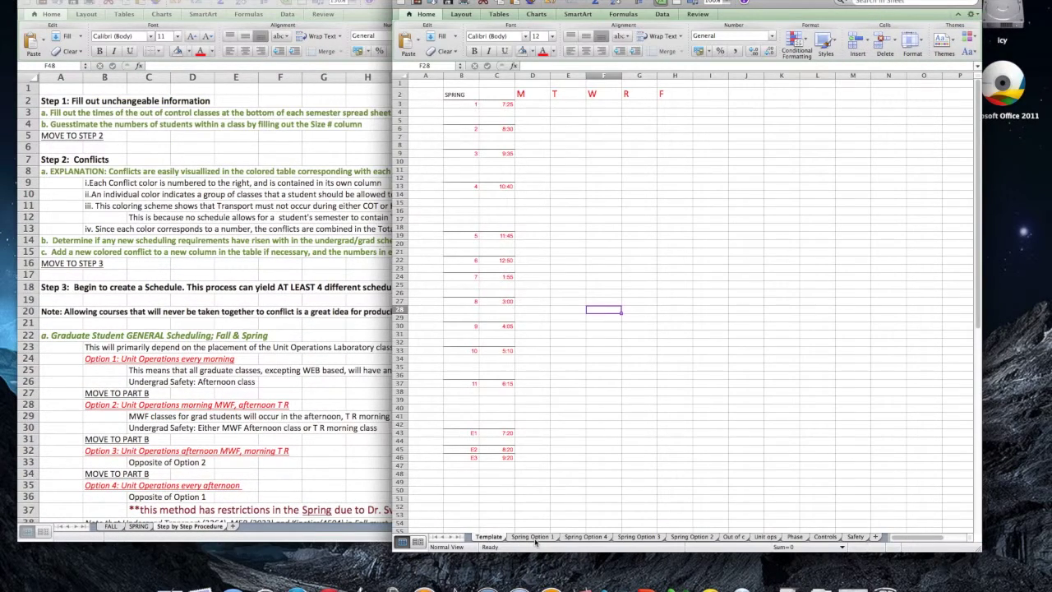
{"action": "left_click", "coordinate": [532, 536]}
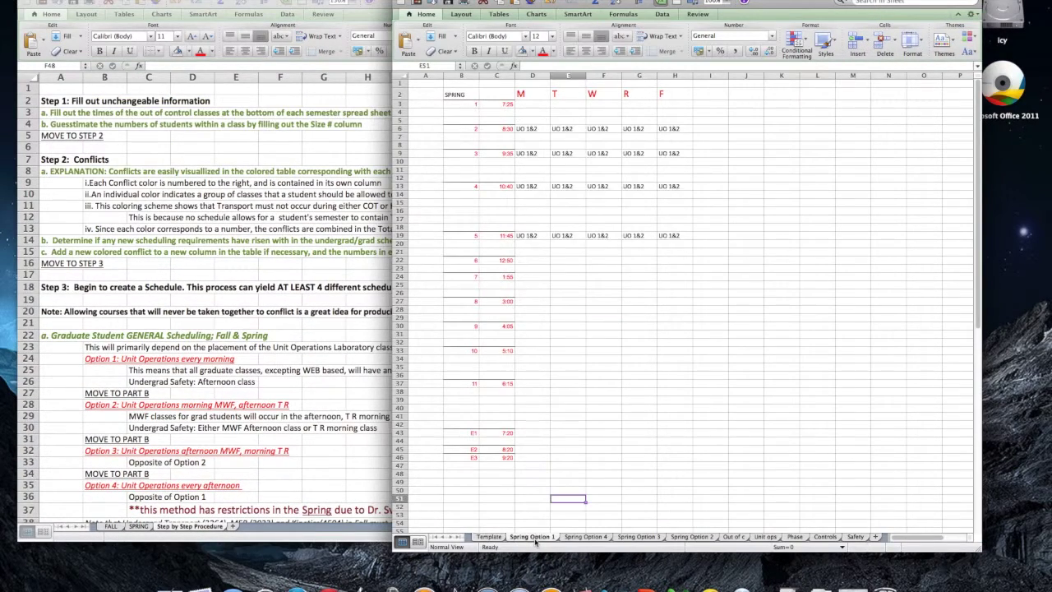
{"action": "left_click", "coordinate": [588, 537]}
{"action": "left_click", "coordinate": [629, 538]}
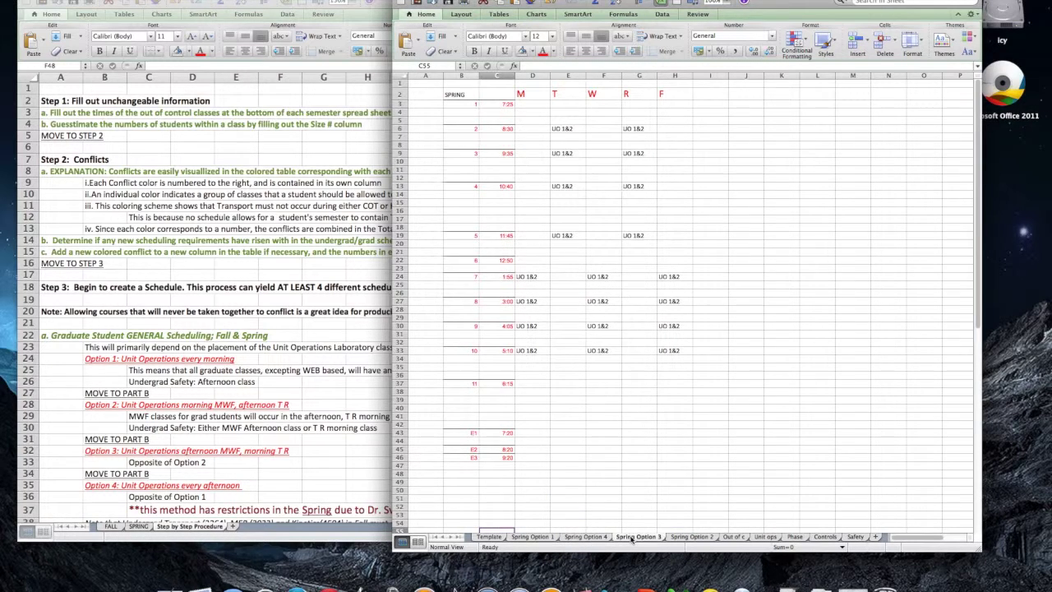
{"action": "left_click", "coordinate": [677, 537]}
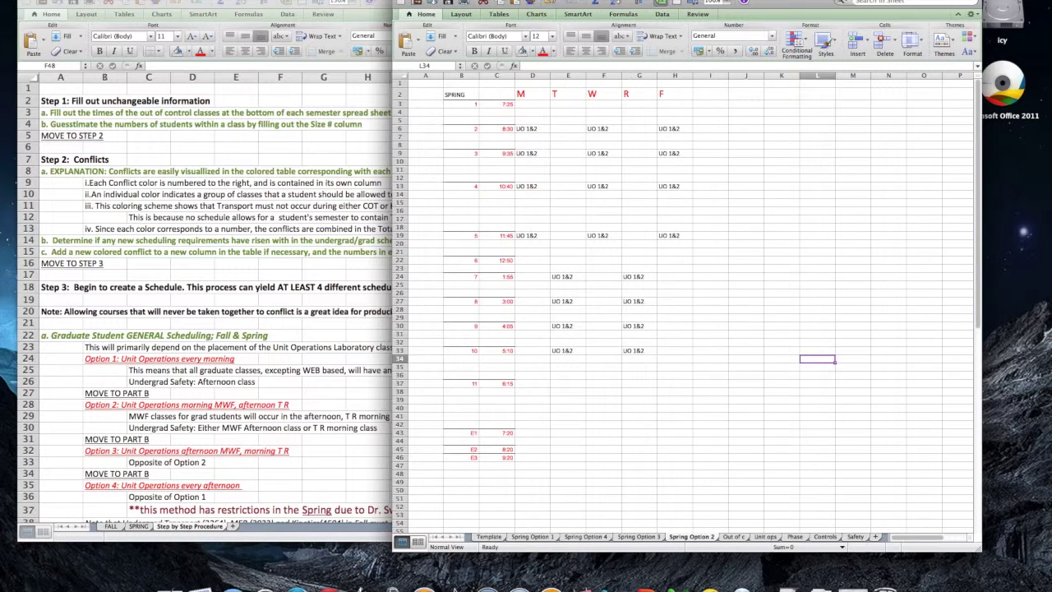
{"action": "left_click", "coordinate": [733, 537]}
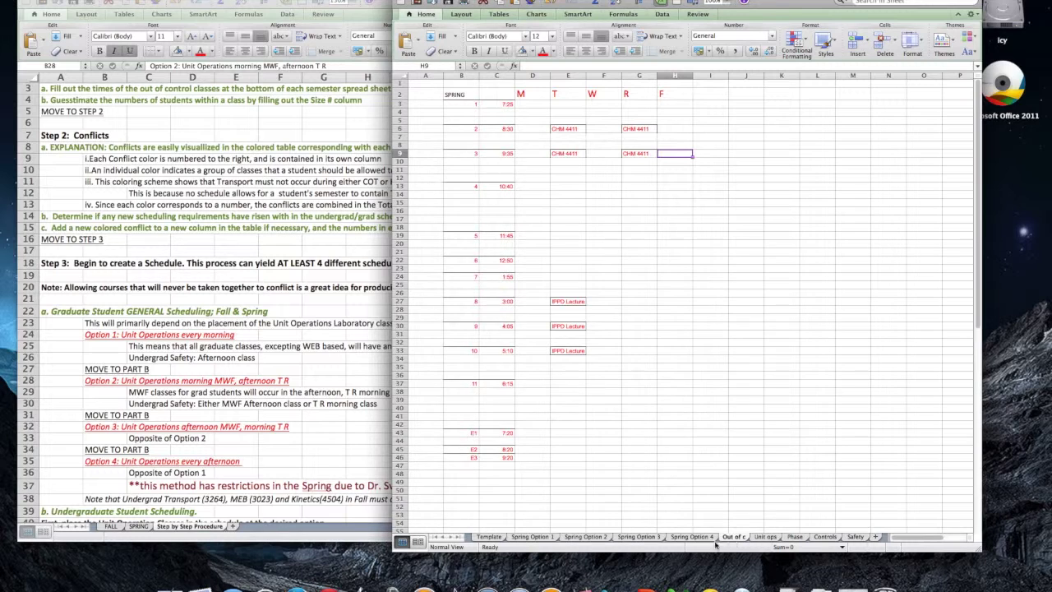
{"action": "left_click", "coordinate": [764, 536]}
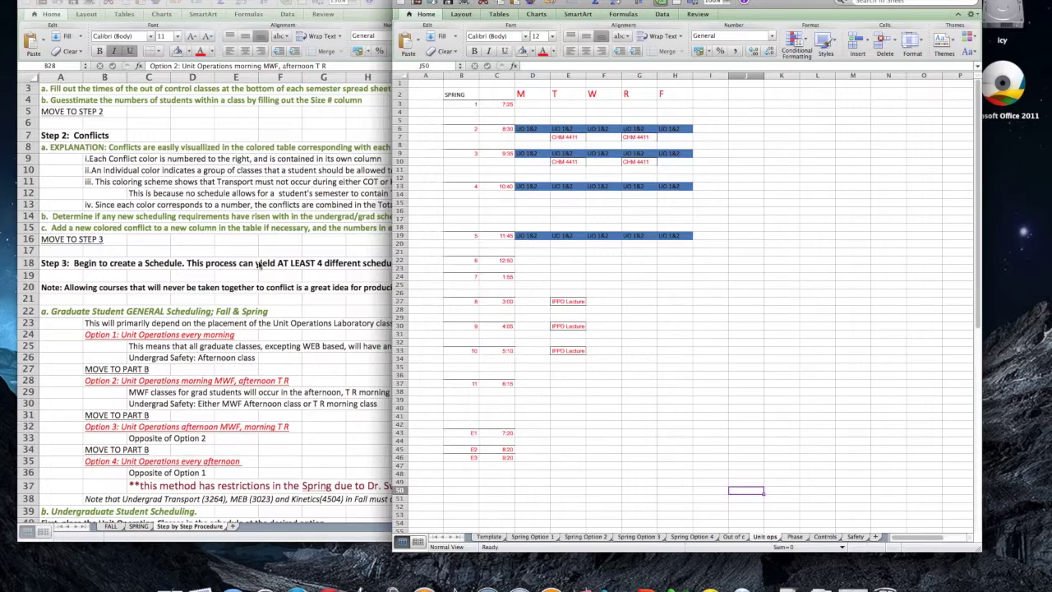
- Read part b, Undergraduate Student Scheduling, in the procedure and highlight its block of spring course codes
{"action": "left_click", "coordinate": [162, 400]}
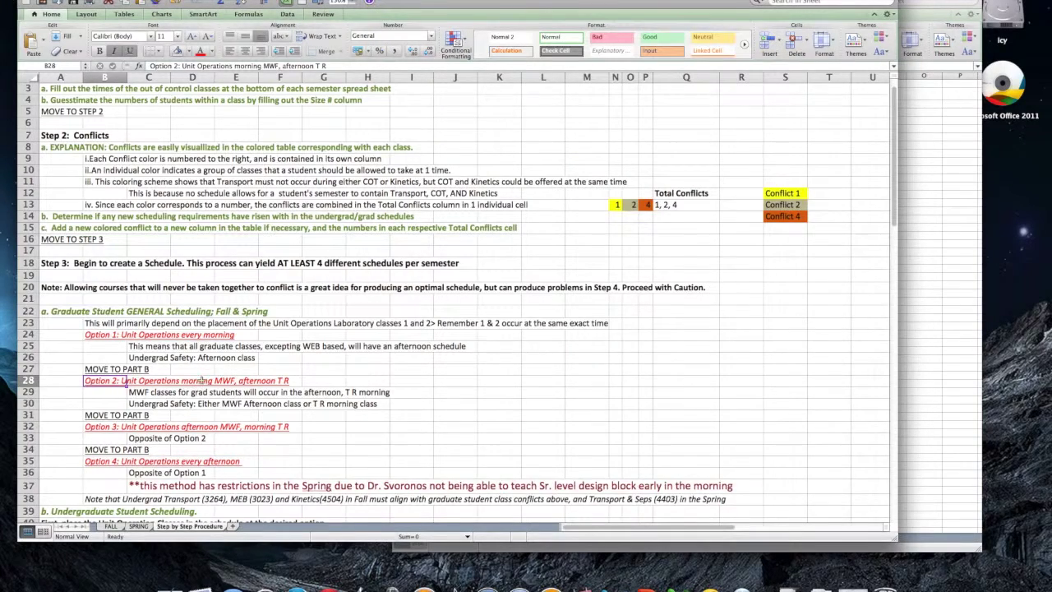
{"action": "scroll", "coordinate": [202, 381], "scroll_direction": "down", "scroll_amount": 6}
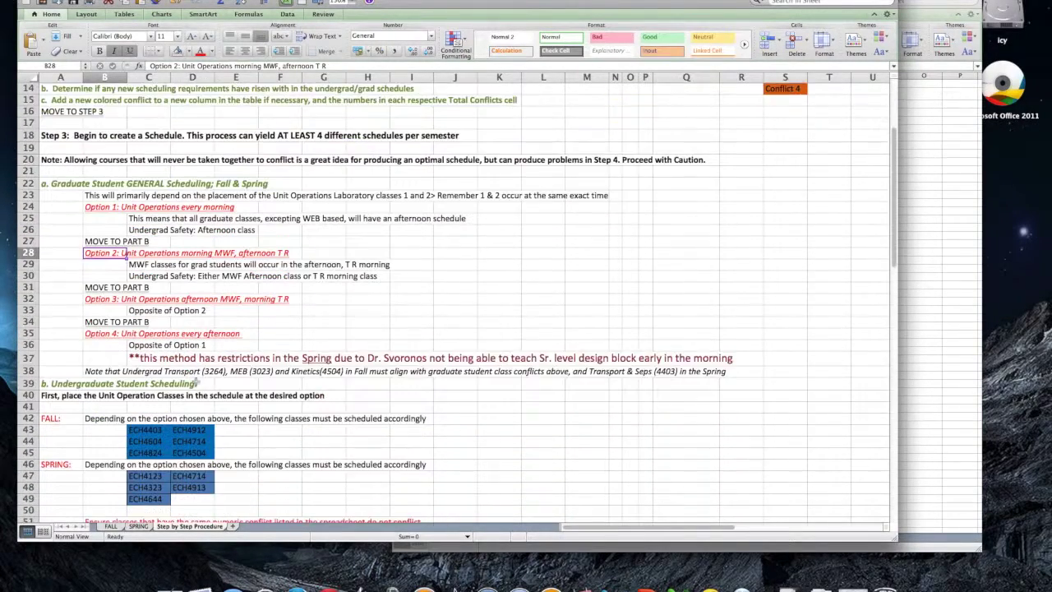
{"action": "scroll", "coordinate": [198, 383], "scroll_direction": "down", "scroll_amount": 2}
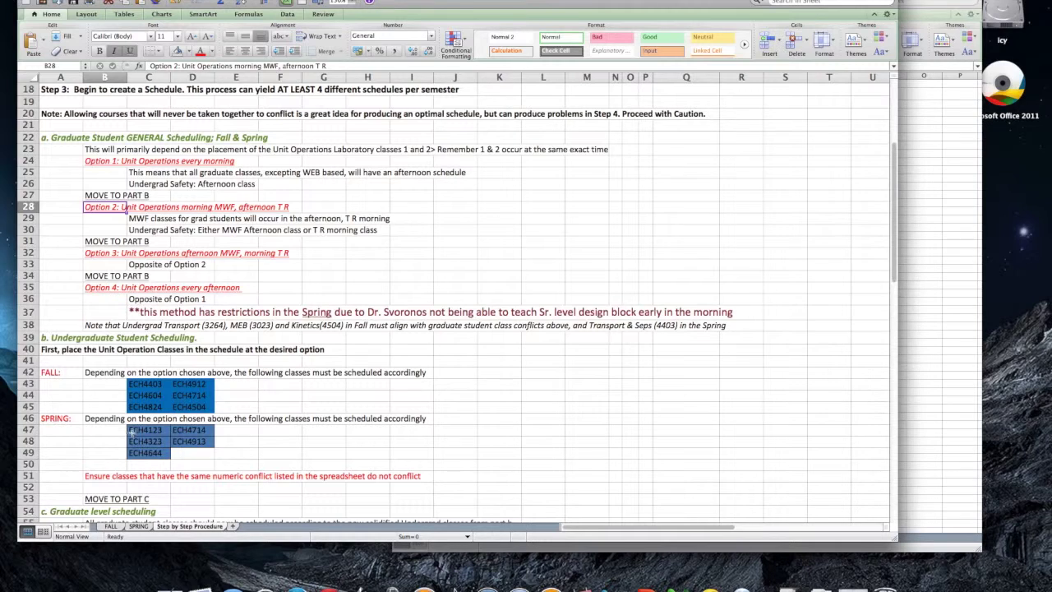
{"action": "left_click_drag", "start_coordinate": [132, 433], "coordinate": [235, 456]}
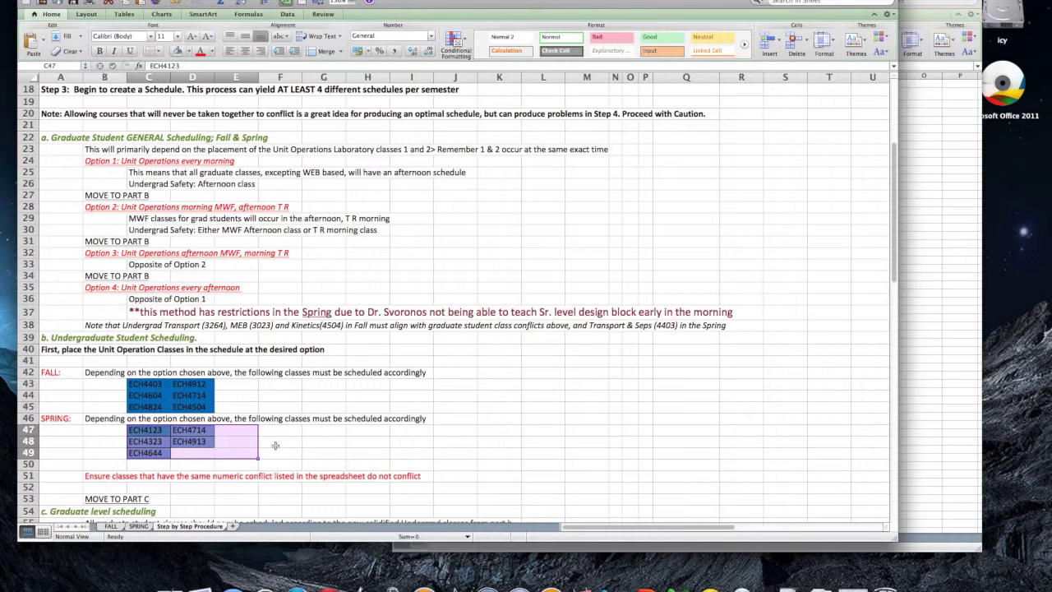
{"action": "left_click", "coordinate": [275, 445]}
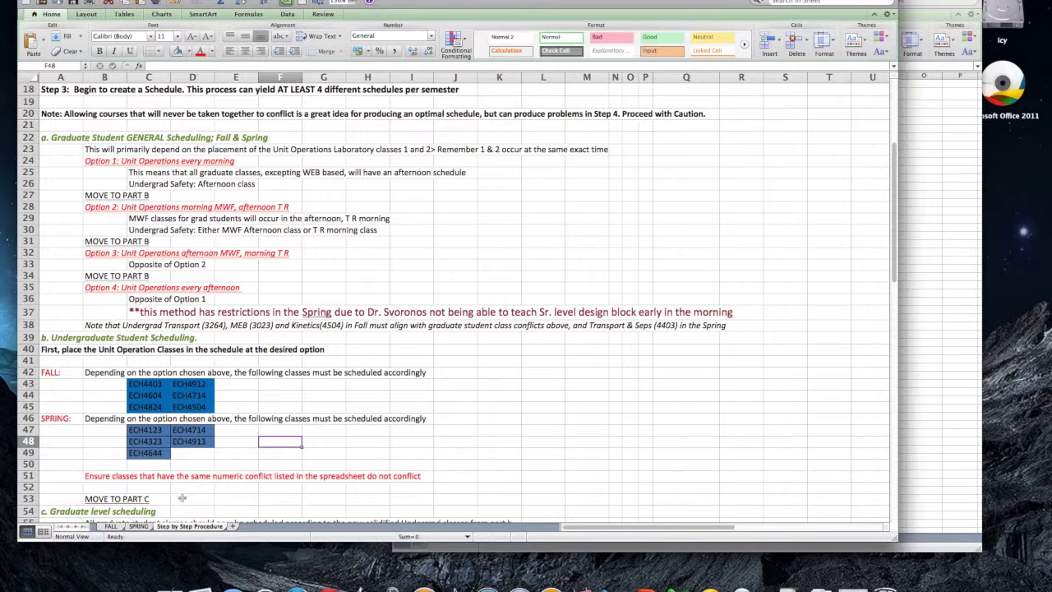
- Compare the SPRING sheet's Period/hours column with the Phase, Controls and Safety sheets of the sample schedule
{"action": "left_click", "coordinate": [138, 526]}
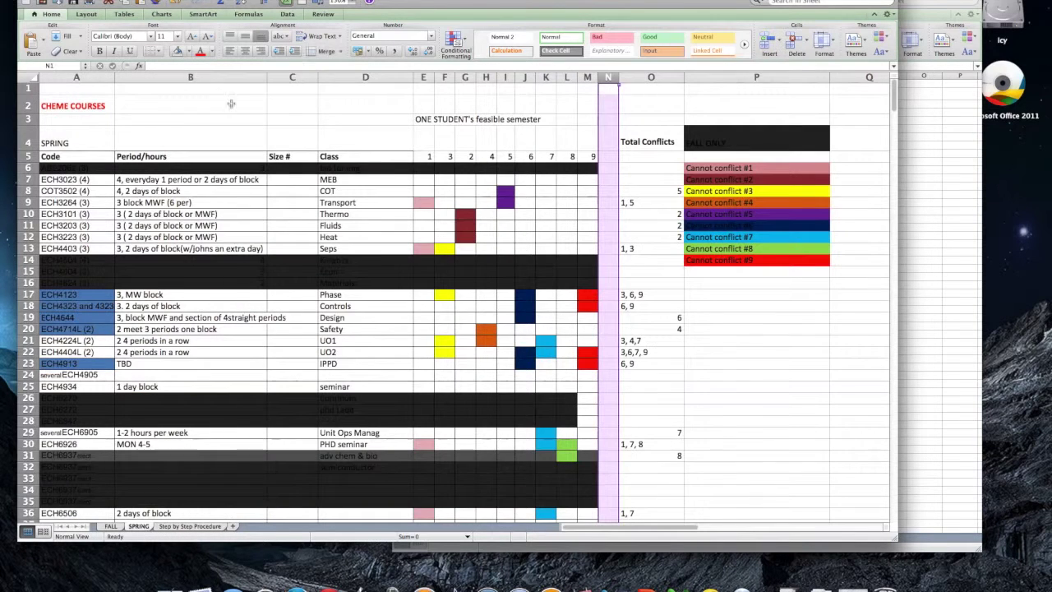
{"action": "left_click", "coordinate": [217, 78]}
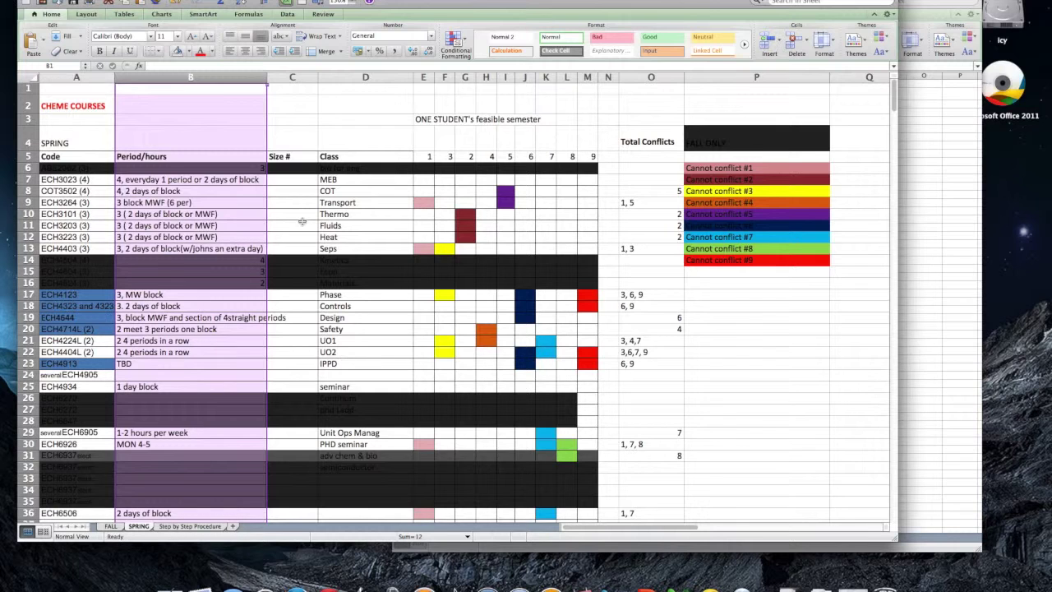
{"action": "left_click", "coordinate": [935, 372]}
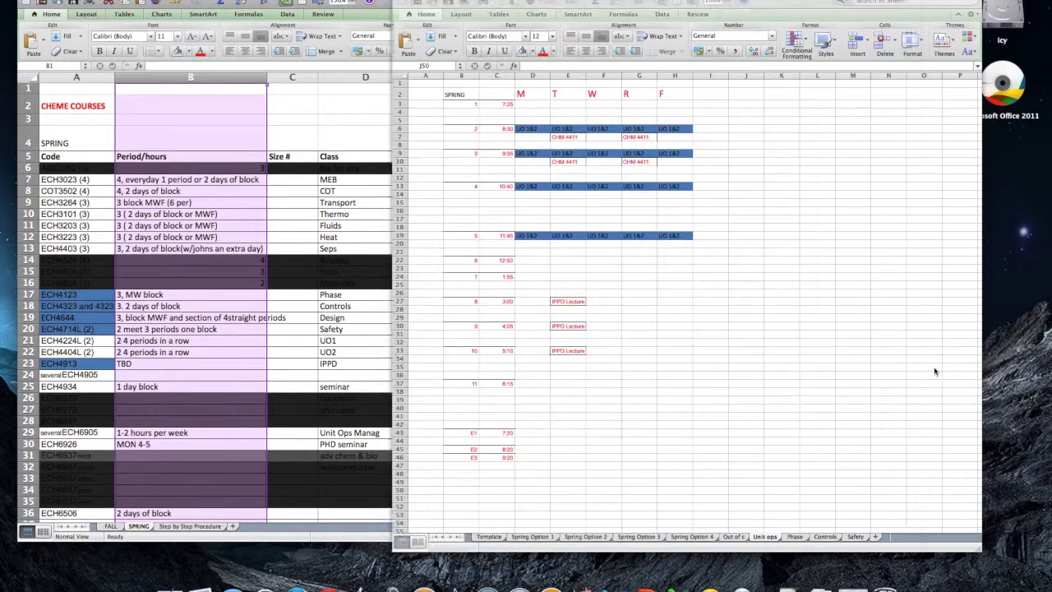
{"action": "left_click", "coordinate": [794, 537]}
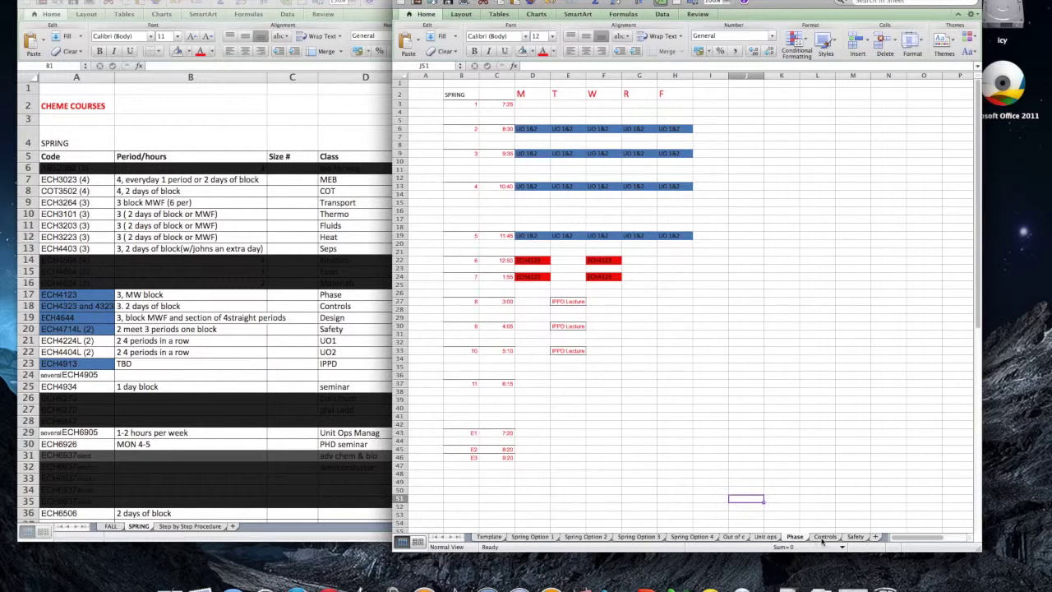
{"action": "left_click", "coordinate": [824, 538]}
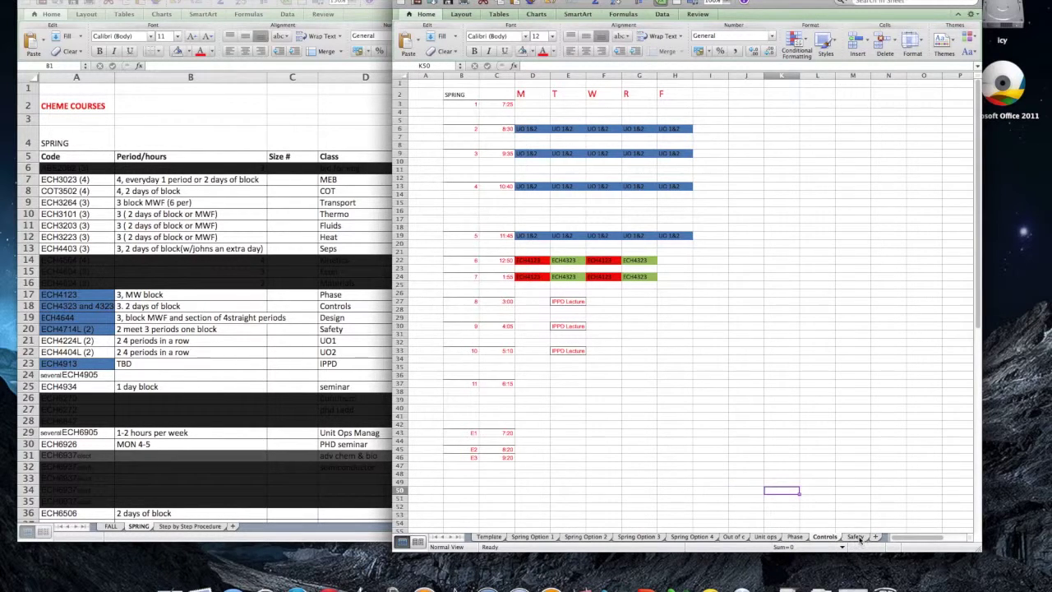
{"action": "left_click", "coordinate": [857, 537]}
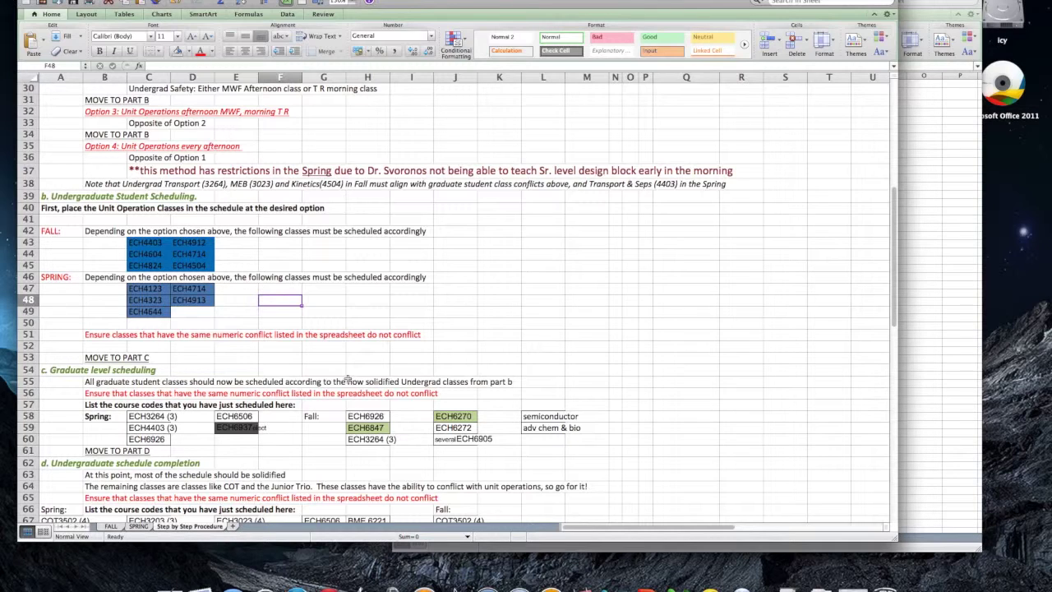
- Review the procedure's parts on graduate level scheduling and undergraduate schedule completion, checking against the SPRING course table
{"action": "left_click_drag", "start_coordinate": [78, 370], "coordinate": [110, 372]}
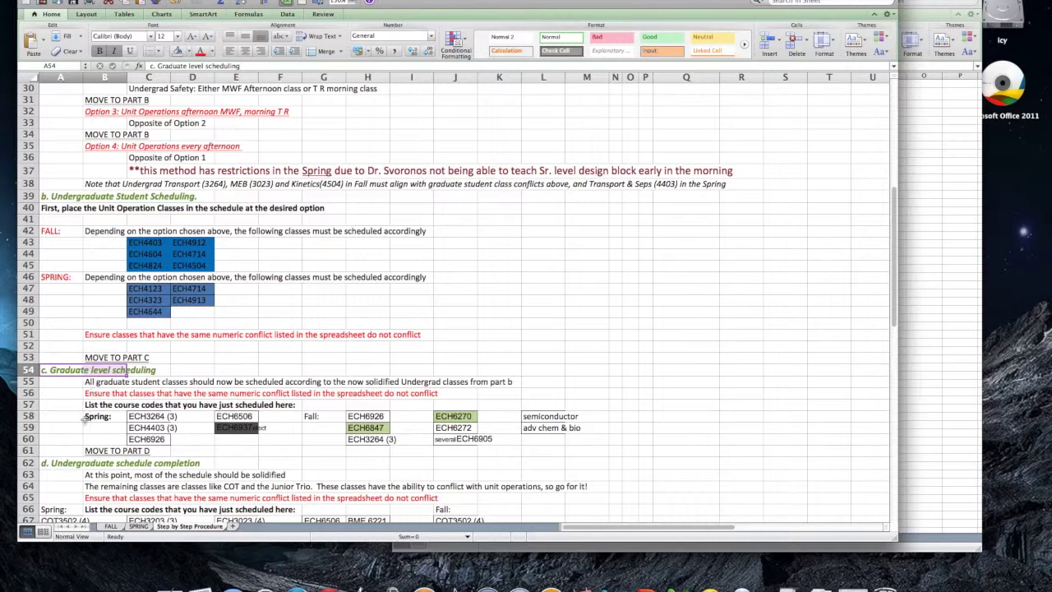
{"action": "left_click", "coordinate": [138, 526]}
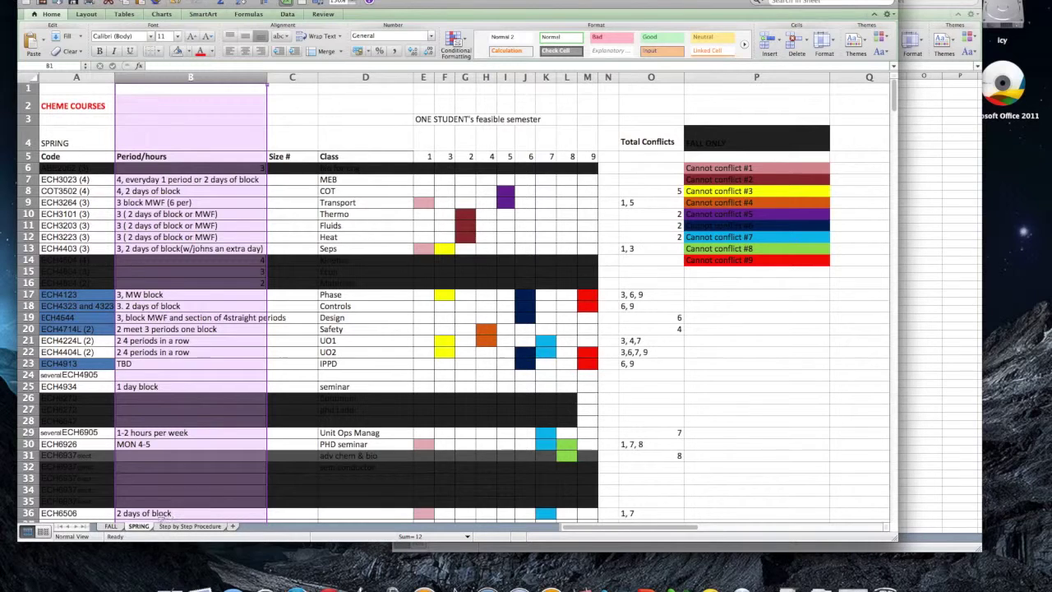
{"action": "left_click", "coordinate": [171, 527]}
{"action": "scroll", "coordinate": [164, 486], "scroll_direction": "down", "scroll_amount": 5}
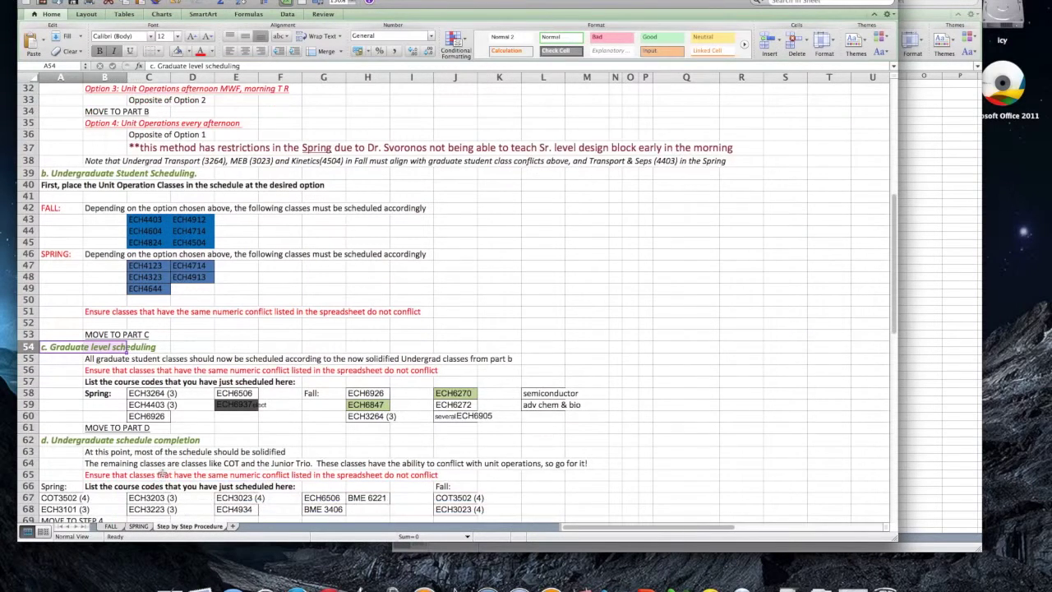